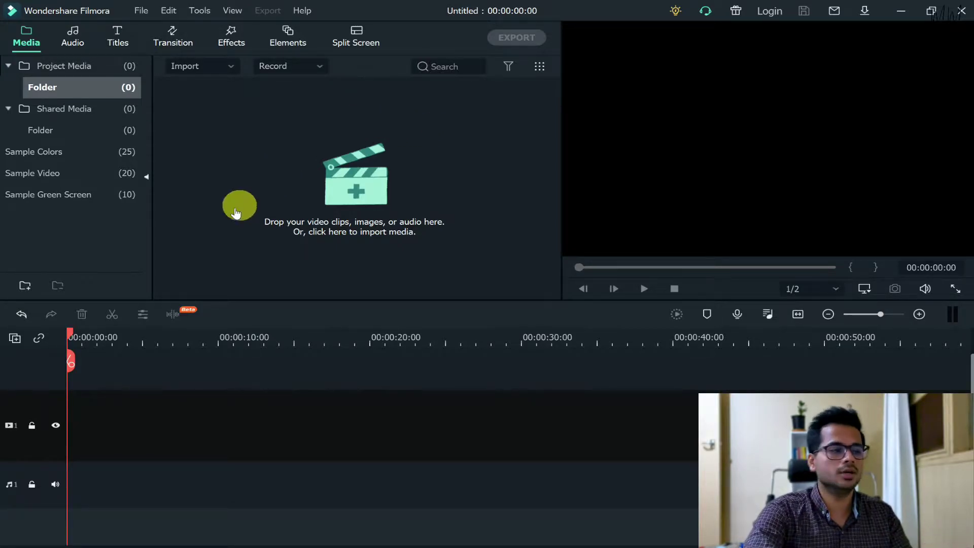
Import VID_20210726_184626 onto video track 1, keeping the 1920 x 1080 25fps project settings.
{"action": "left_click", "coordinate": [85, 176]}
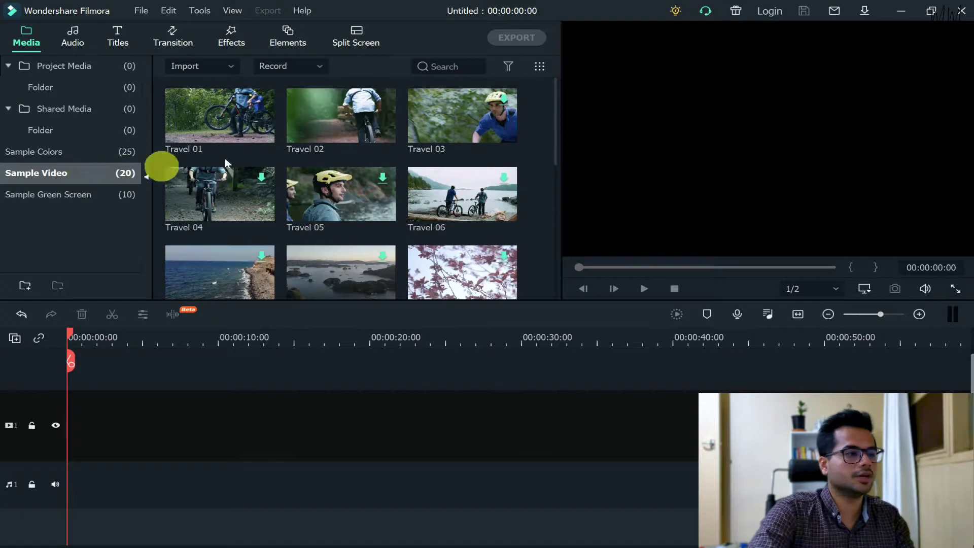
{"action": "left_click", "coordinate": [91, 66]}
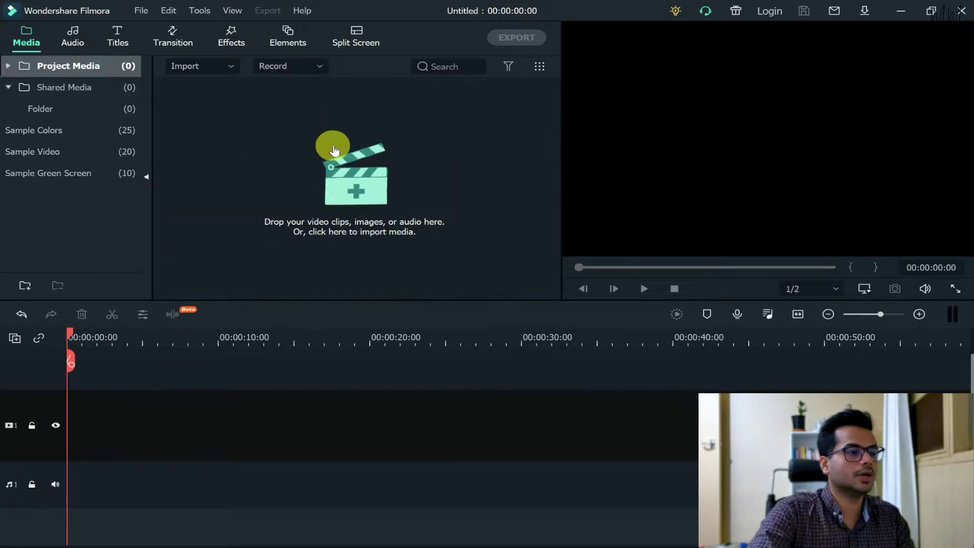
{"action": "left_click", "coordinate": [418, 151]}
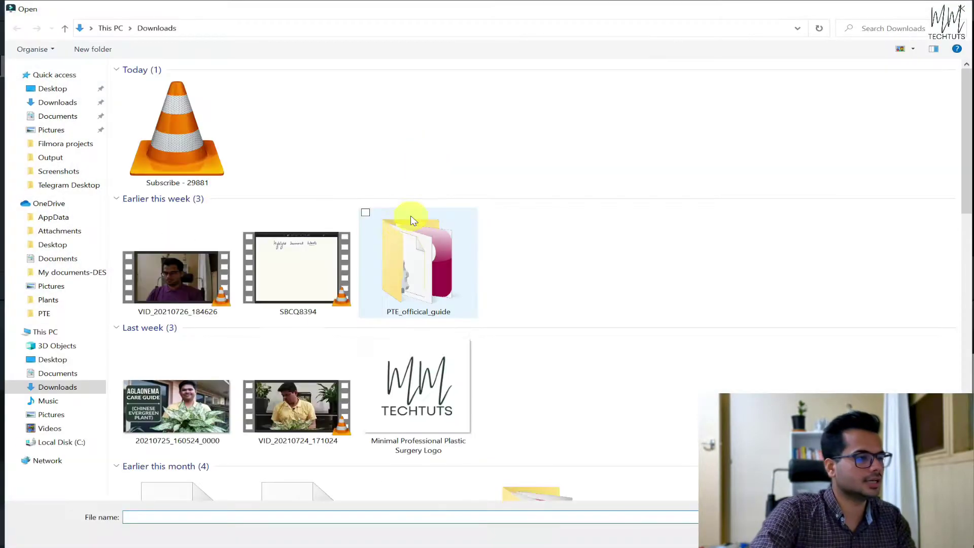
{"action": "double_click", "coordinate": [146, 277]}
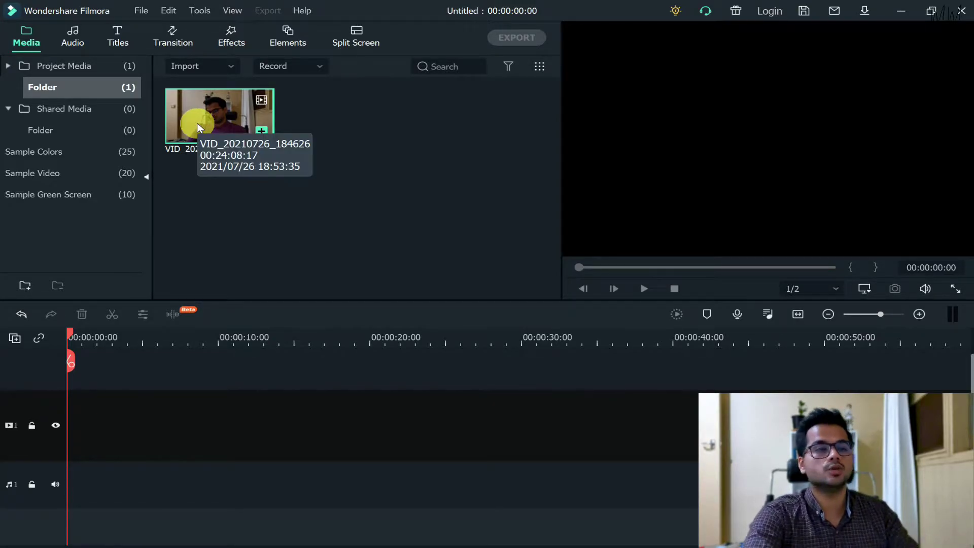
{"action": "left_click_drag", "start_coordinate": [199, 117], "coordinate": [70, 420]}
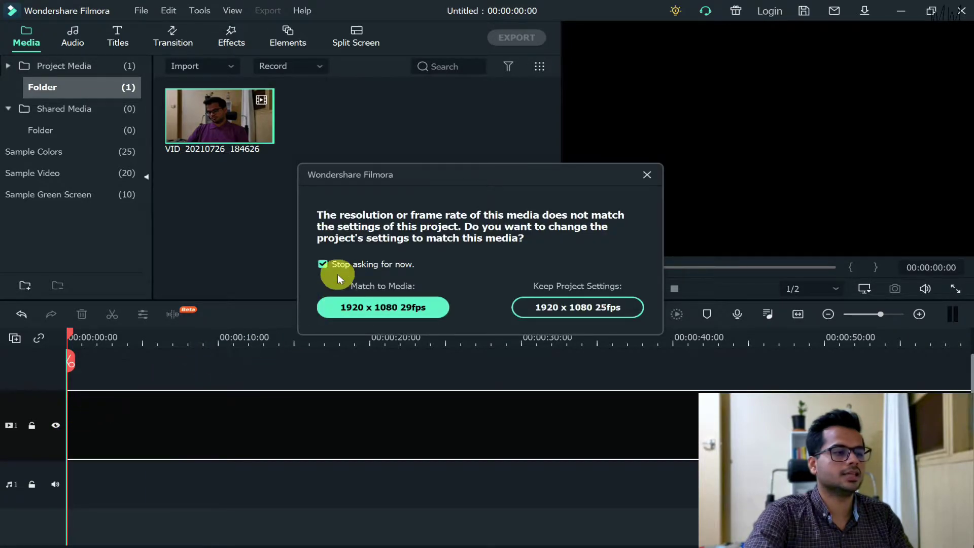
{"action": "left_click", "coordinate": [581, 311]}
Split the recording at 0:42, delete the opening part, and park the playhead near 7 seconds.
{"action": "scroll", "coordinate": [386, 349], "scroll_direction": "down", "scroll_amount": 2}
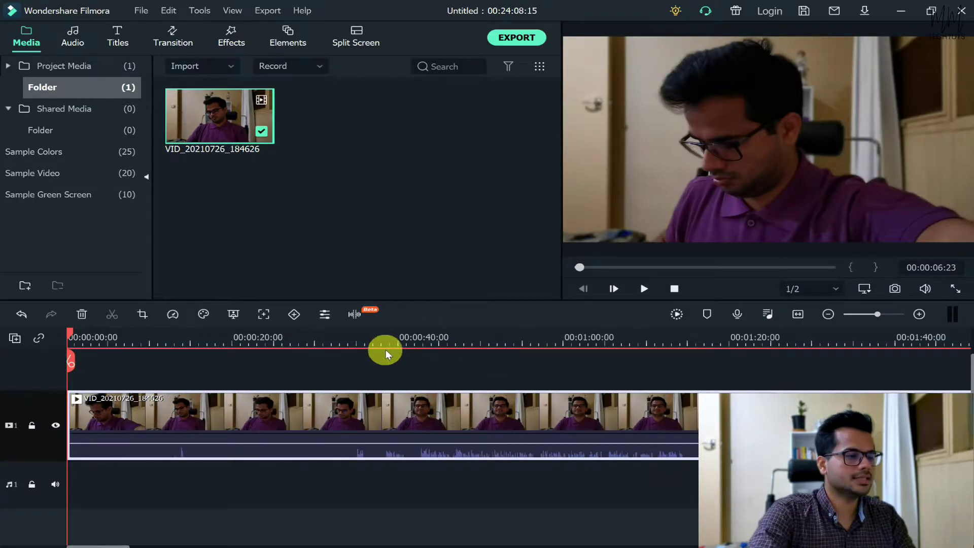
{"action": "left_click_drag", "start_coordinate": [406, 336], "coordinate": [420, 336]}
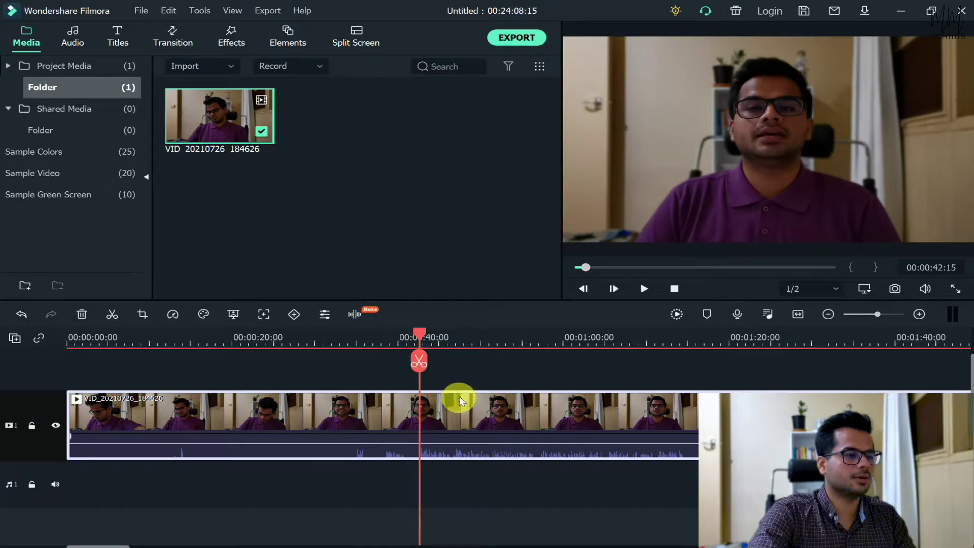
{"action": "left_click", "coordinate": [419, 361]}
{"action": "left_click", "coordinate": [371, 427]}
{"action": "key", "text": "Delete"}
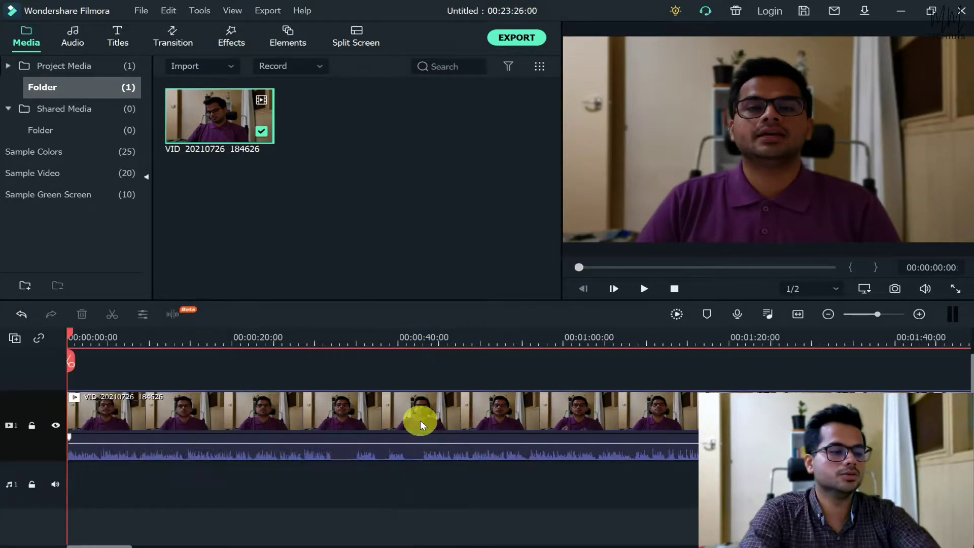
{"action": "left_click", "coordinate": [461, 420]}
{"action": "left_click", "coordinate": [110, 343]}
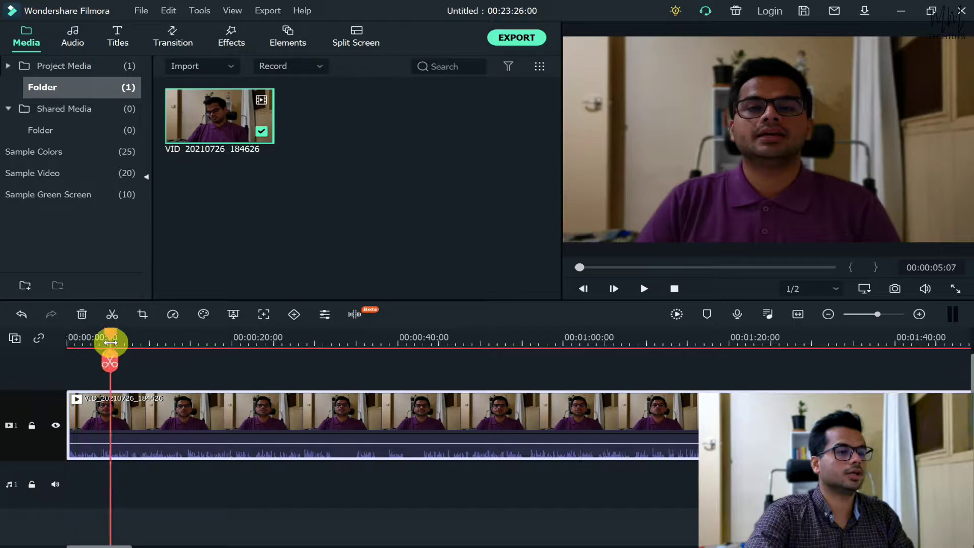
{"action": "left_click_drag", "start_coordinate": [109, 342], "coordinate": [128, 338]}
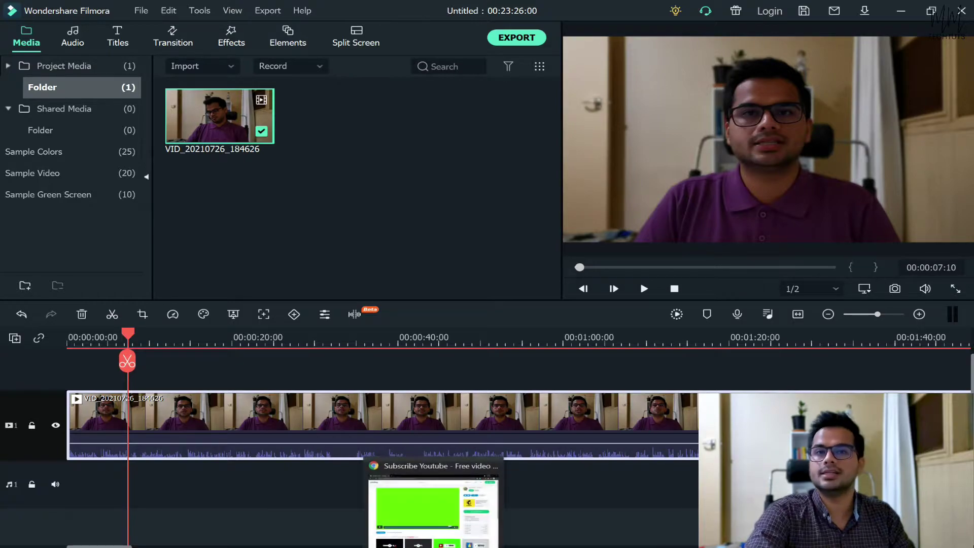
On the Pixabay Subscribe page, choose the 1920×1080 resolution and download the MP4.
{"action": "left_click", "coordinate": [427, 508]}
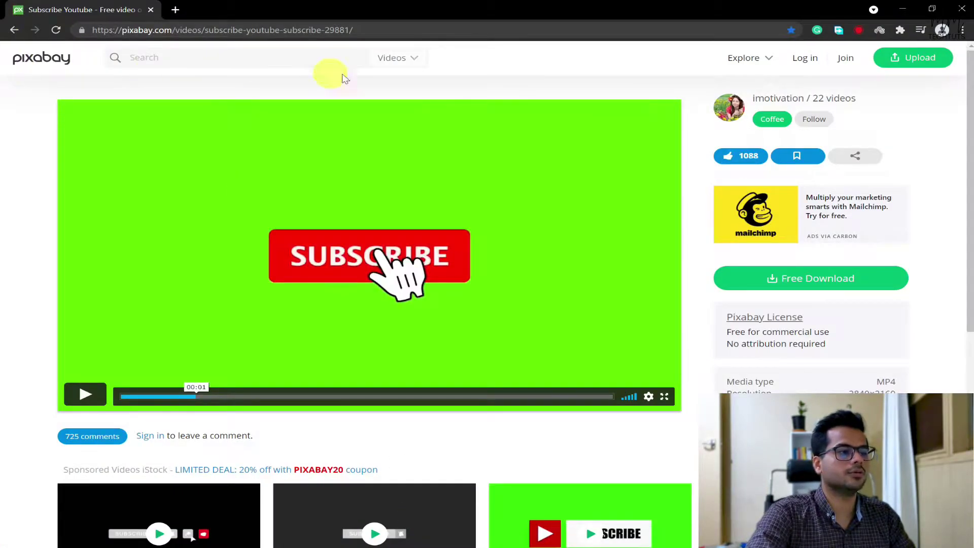
{"action": "left_click", "coordinate": [826, 282]}
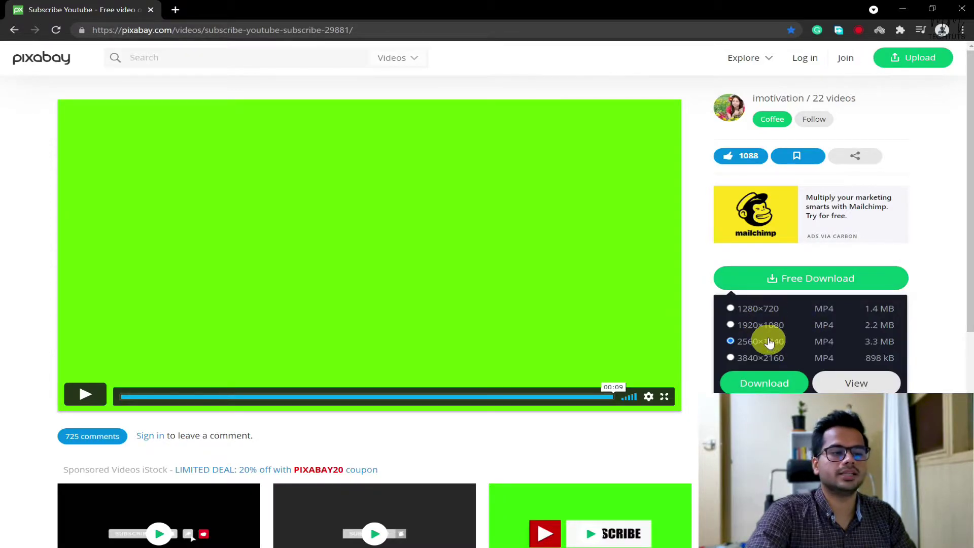
{"action": "left_click", "coordinate": [756, 327]}
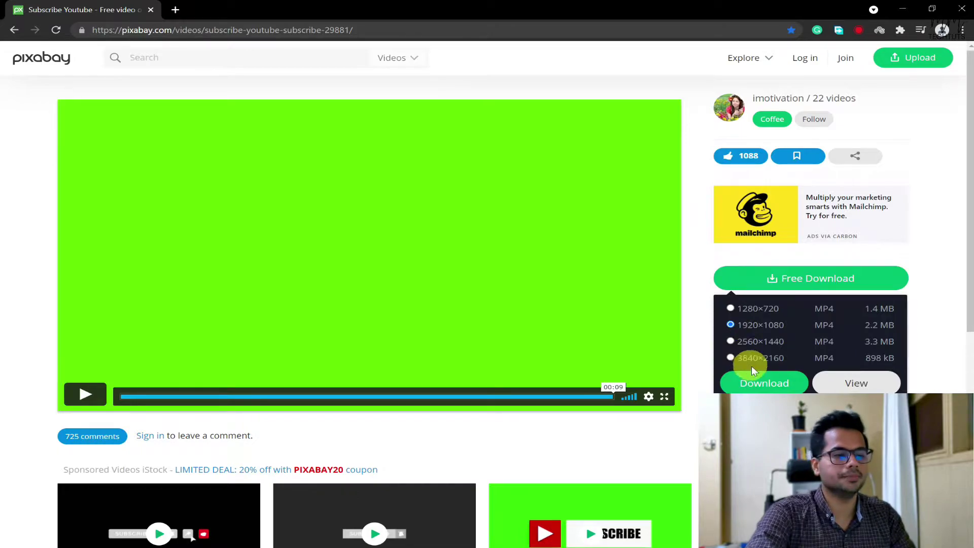
{"action": "left_click", "coordinate": [765, 383]}
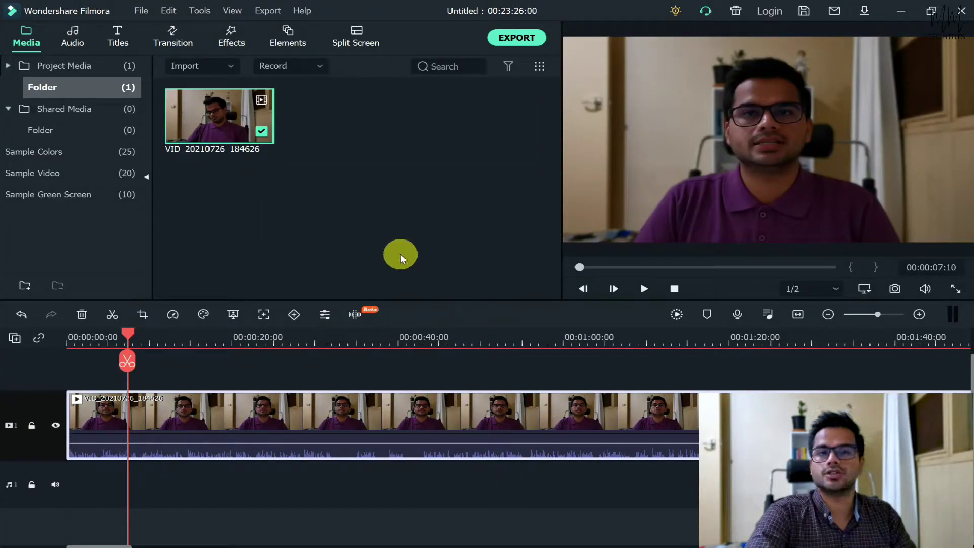
Import 'Subscribe - 29881 (1)' and drop it on track 2 above the recording at the playhead.
{"action": "left_click", "coordinate": [358, 181]}
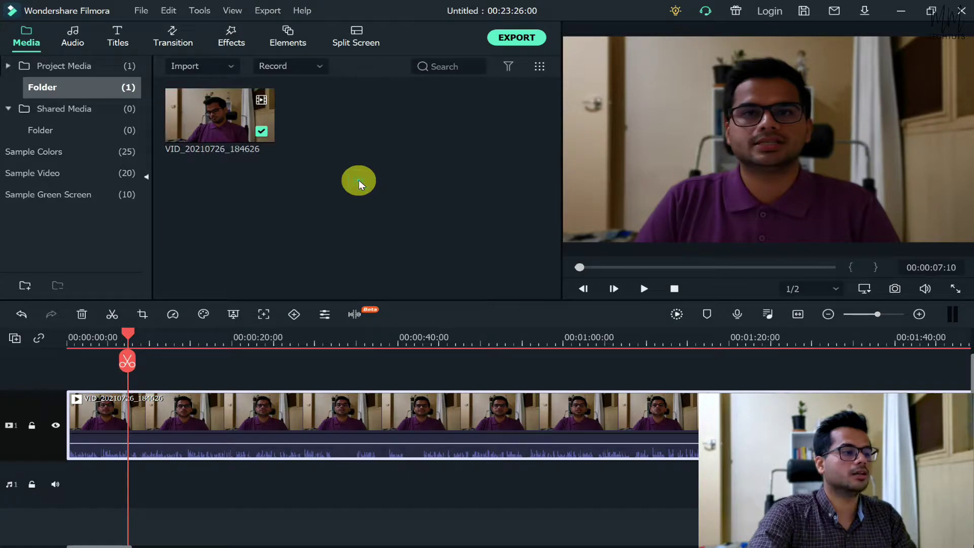
{"action": "double_click", "coordinate": [359, 180]}
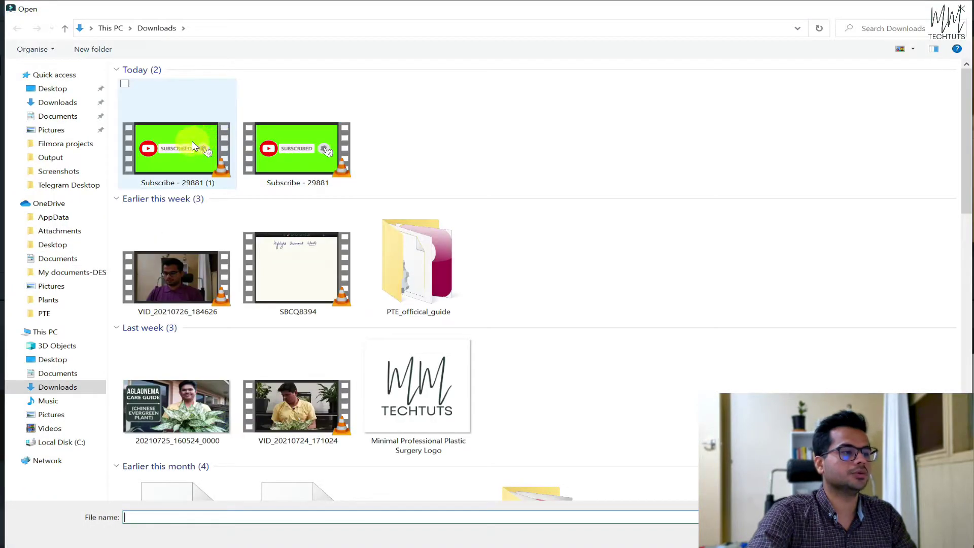
{"action": "left_click", "coordinate": [193, 147]}
{"action": "double_click", "coordinate": [187, 143]}
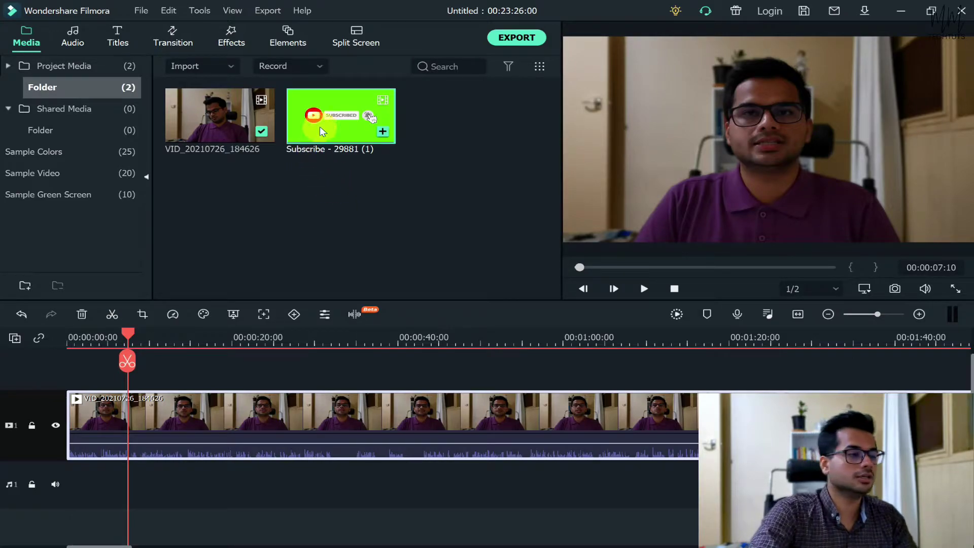
{"action": "left_click", "coordinate": [203, 363]}
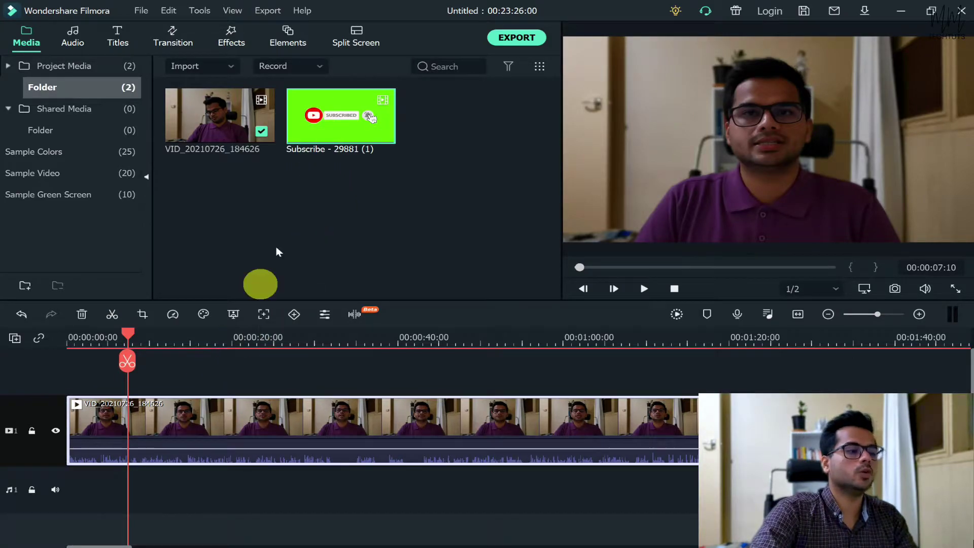
{"action": "left_click", "coordinate": [341, 127]}
{"action": "left_click_drag", "start_coordinate": [341, 127], "coordinate": [132, 377]}
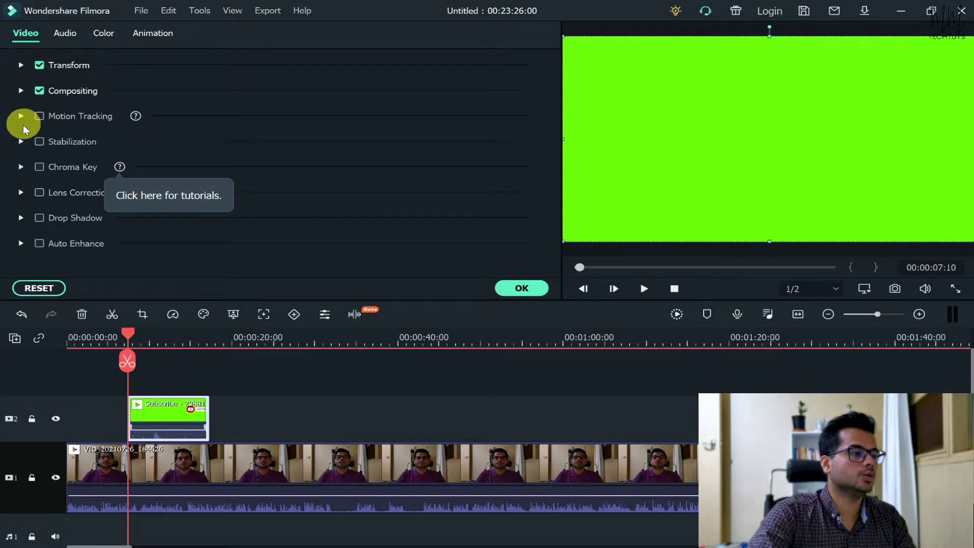
Enable Chroma Key on the Subscribe clip and play back to preview the keyed button.
{"action": "left_click", "coordinate": [40, 167]}
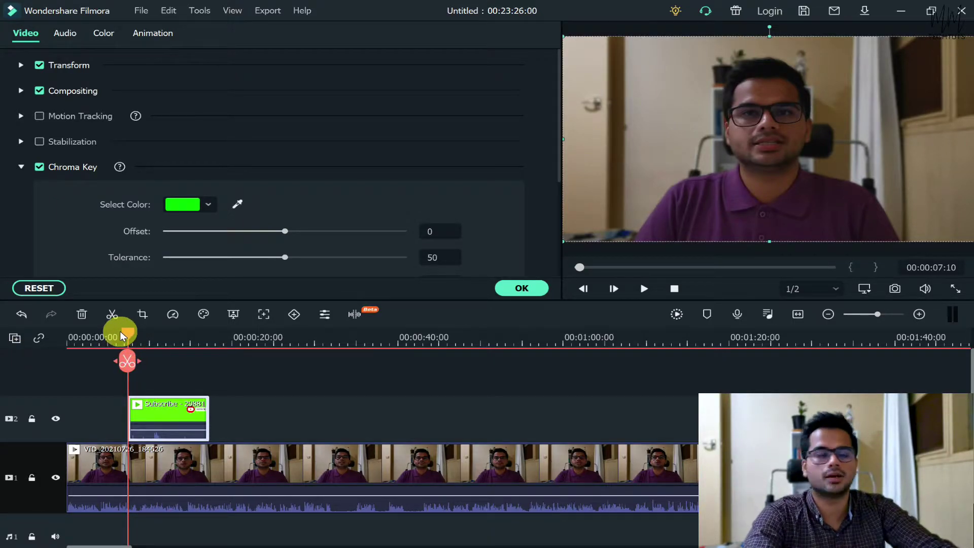
{"action": "key", "text": "space"}
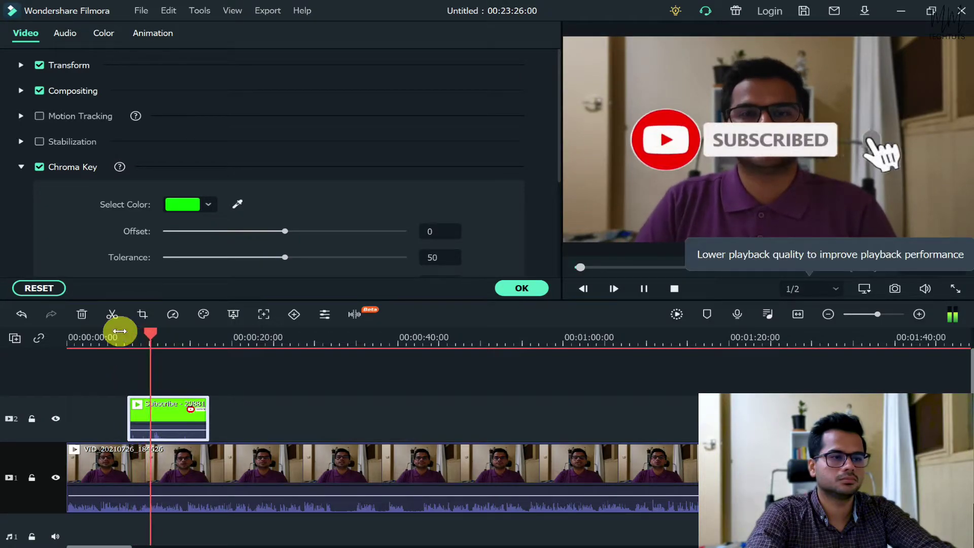
Stop playback and mute the Subscribe clip's audio.
{"action": "key", "text": "space"}
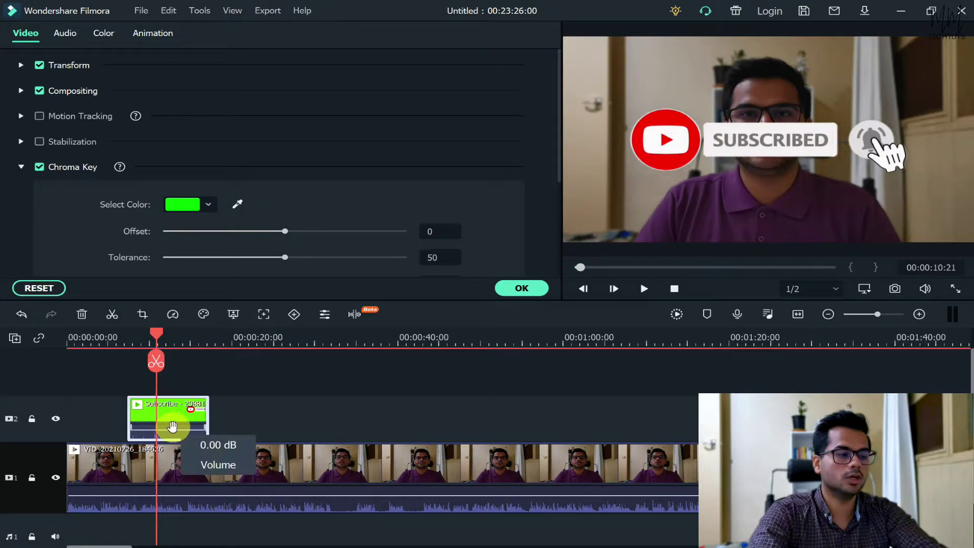
{"action": "left_click_drag", "start_coordinate": [173, 429], "coordinate": [170, 453]}
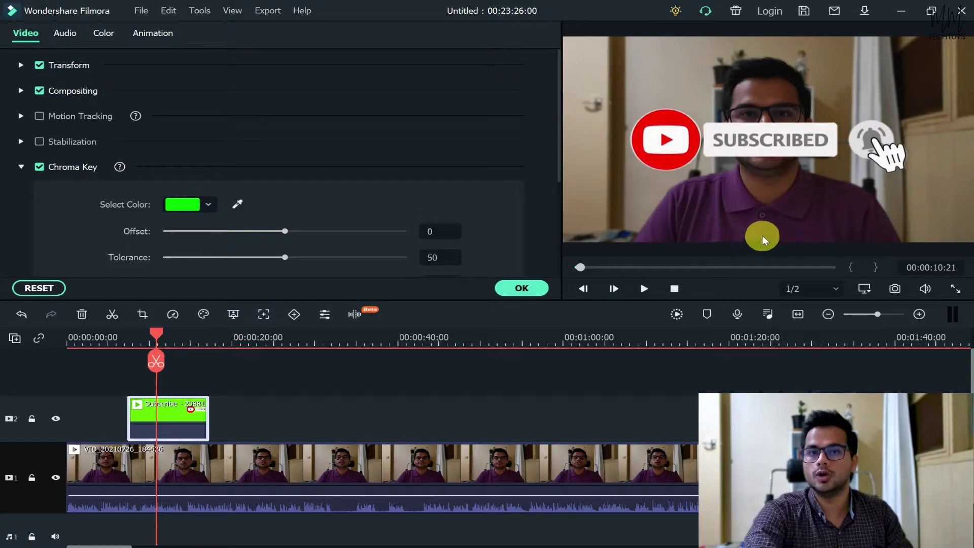
Shrink the keyed Subscribe button, move it to the bottom-left corner, and confirm.
{"action": "left_click", "coordinate": [527, 288]}
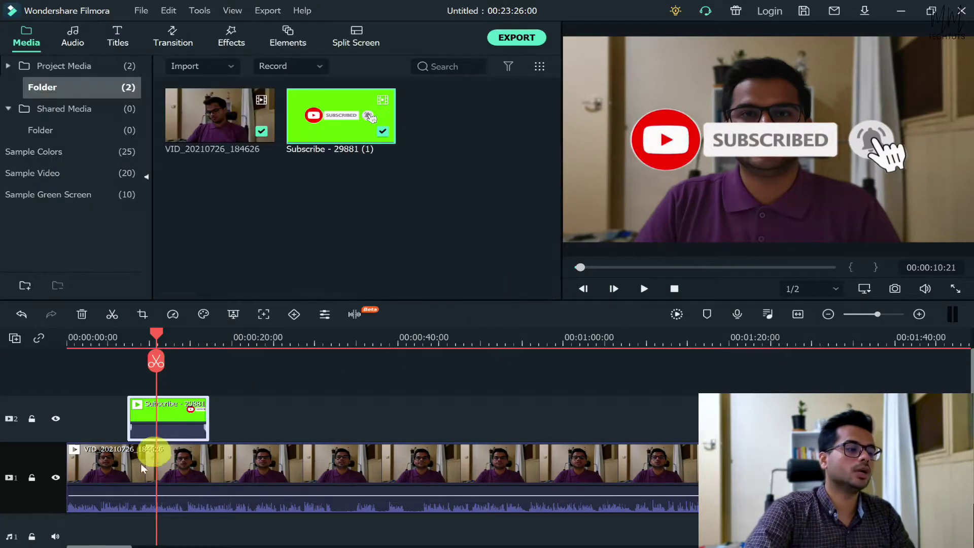
{"action": "double_click", "coordinate": [177, 413]}
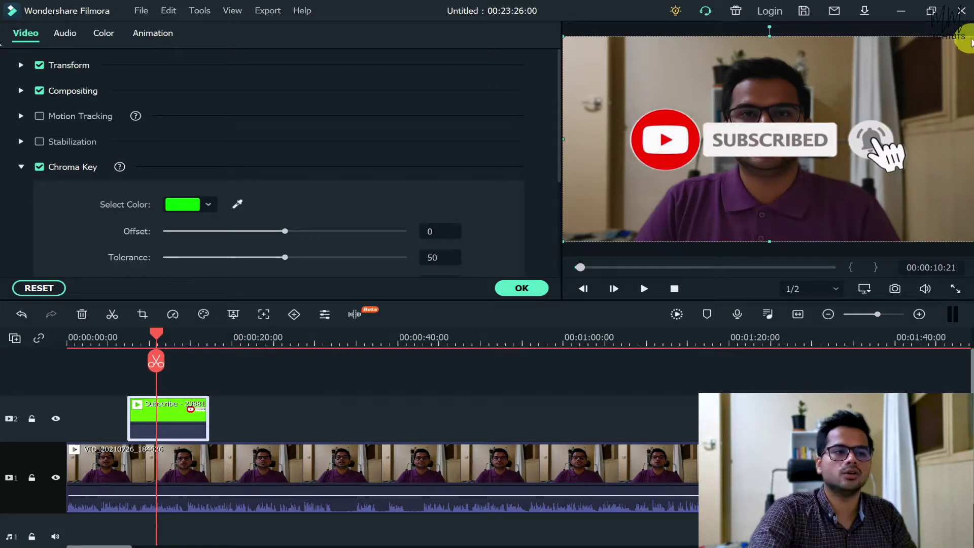
{"action": "left_click_drag", "start_coordinate": [970, 36], "coordinate": [697, 214]}
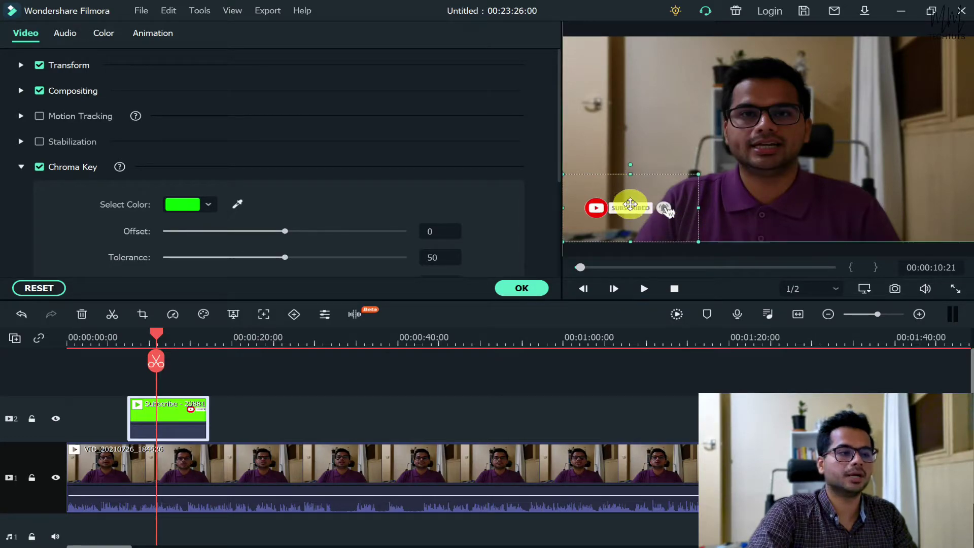
{"action": "left_click_drag", "start_coordinate": [631, 207], "coordinate": [614, 222]}
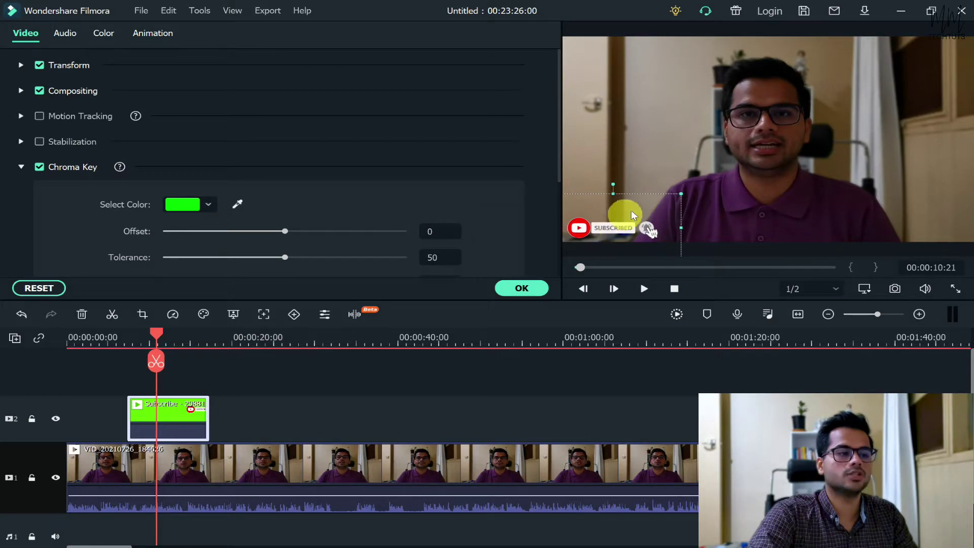
{"action": "left_click", "coordinate": [532, 289]}
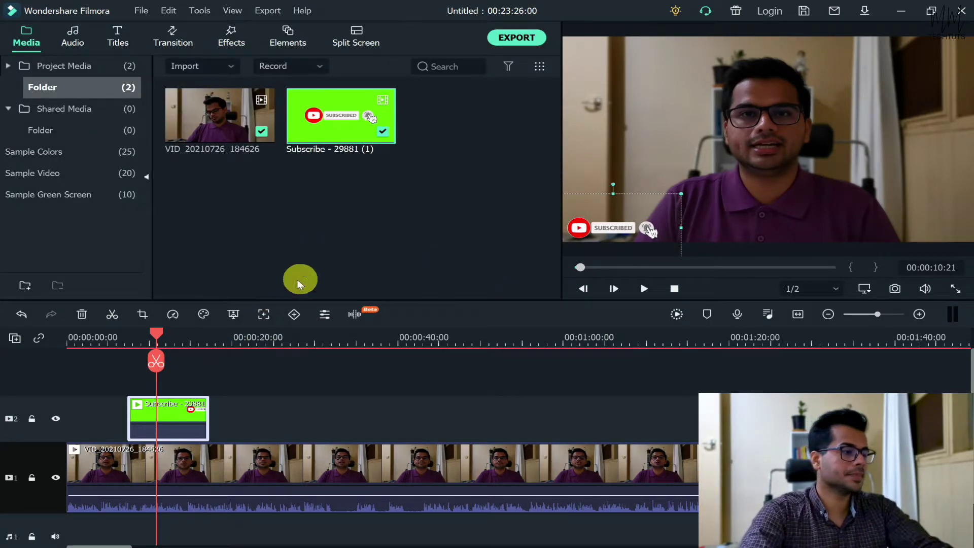
{"action": "left_click", "coordinate": [128, 339]}
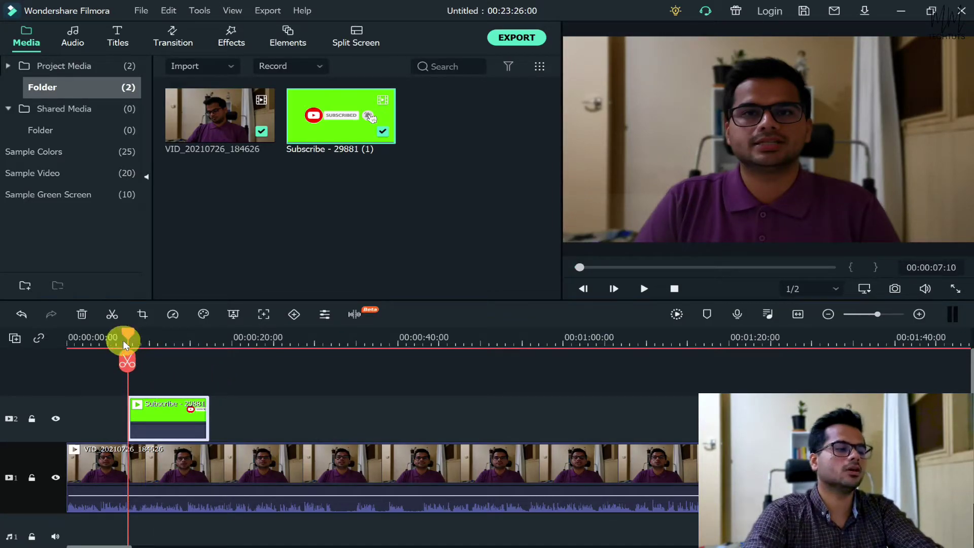
{"action": "left_click", "coordinate": [122, 338]}
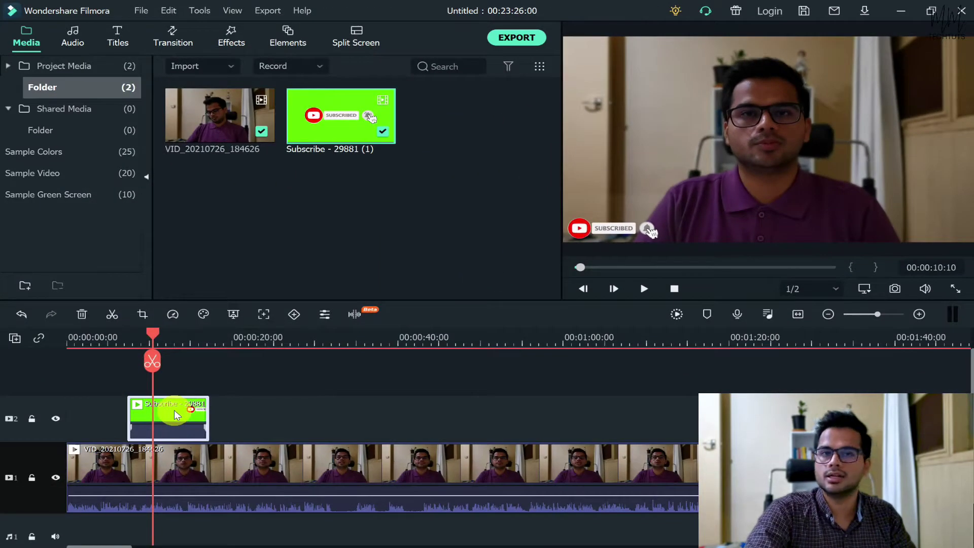
Raise the Subscribe clip's Chroma Key Offset from its default to 12 and confirm.
{"action": "double_click", "coordinate": [174, 410]}
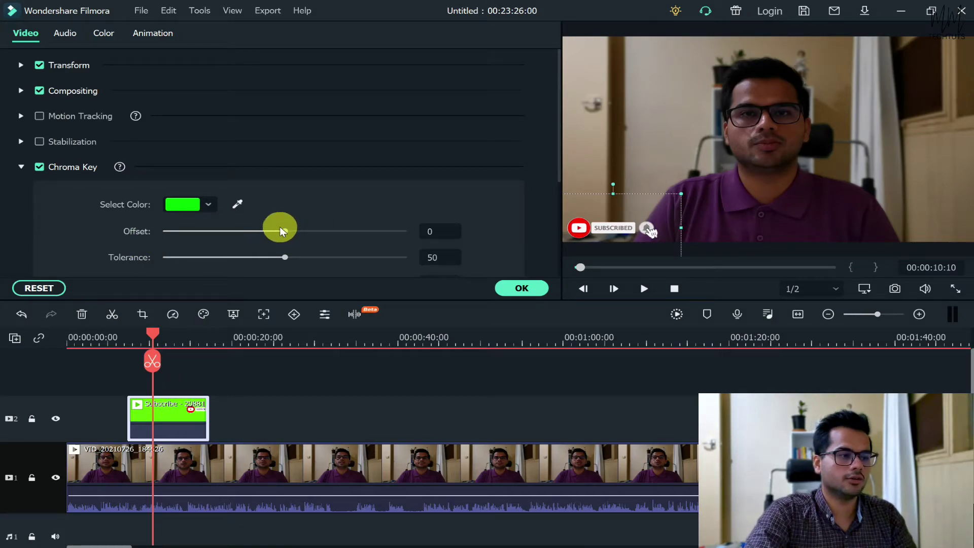
{"action": "left_click_drag", "start_coordinate": [282, 230], "coordinate": [297, 229]}
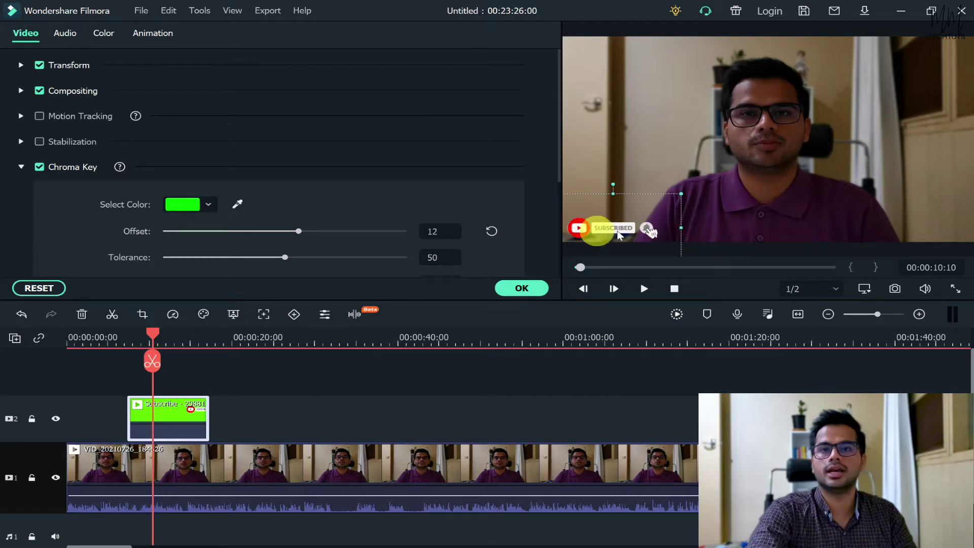
{"action": "left_click", "coordinate": [524, 289]}
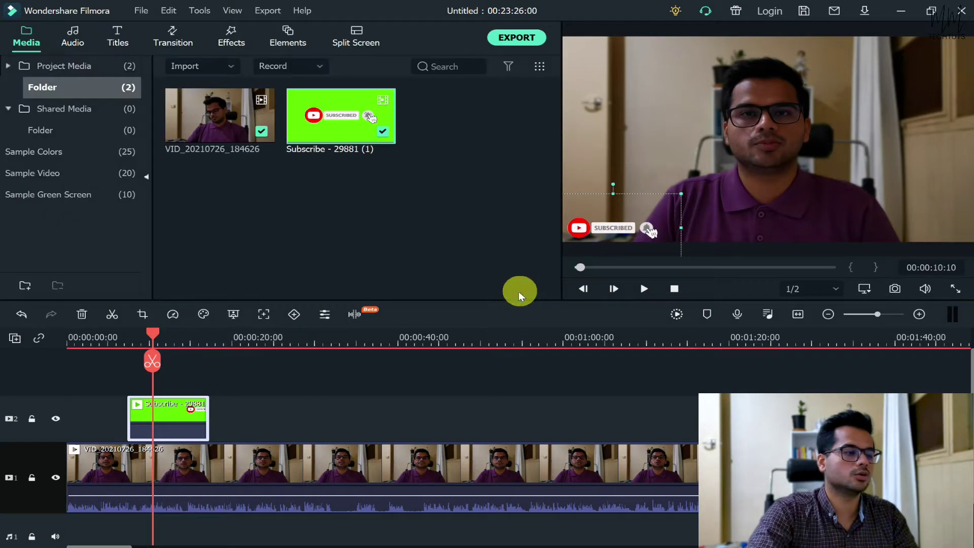
Move the playhead back before the overlay and zoom the timeline to fit all 23 minutes.
{"action": "left_click", "coordinate": [129, 343]}
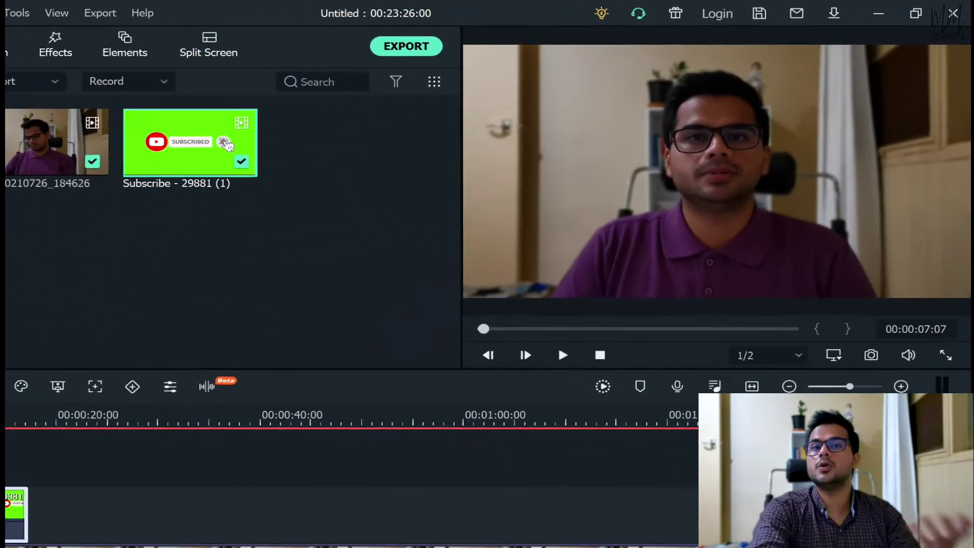
{"action": "left_click", "coordinate": [565, 306]}
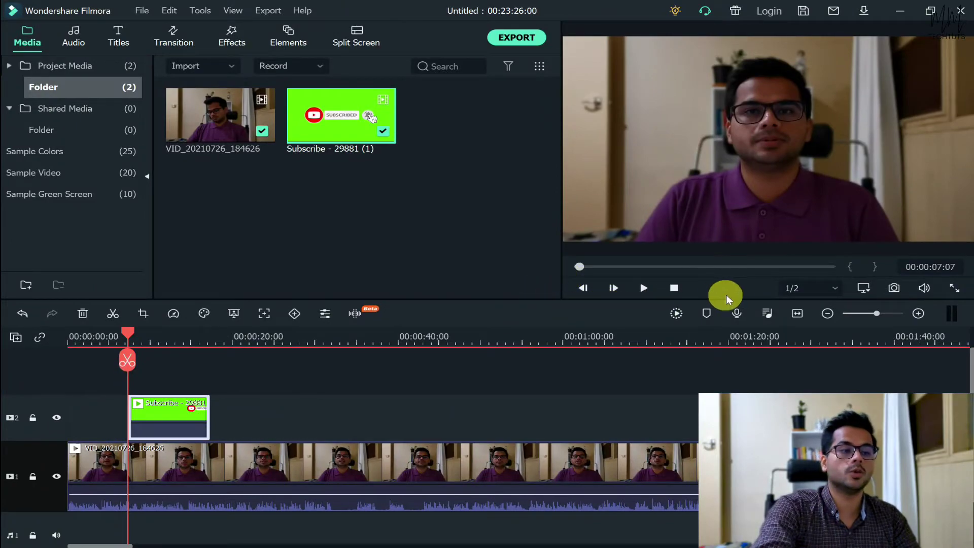
{"action": "left_click", "coordinate": [799, 313]}
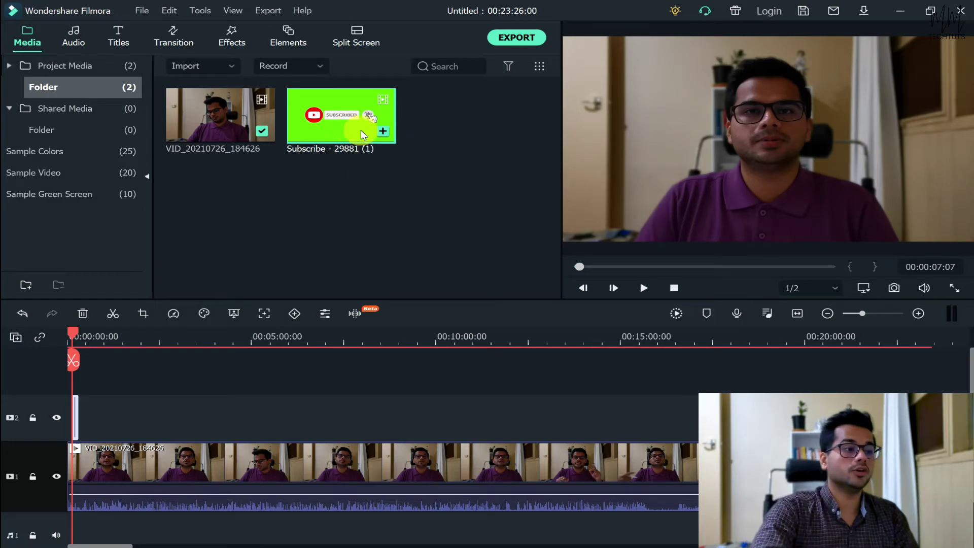
{"action": "left_click_drag", "start_coordinate": [355, 118], "coordinate": [372, 180]}
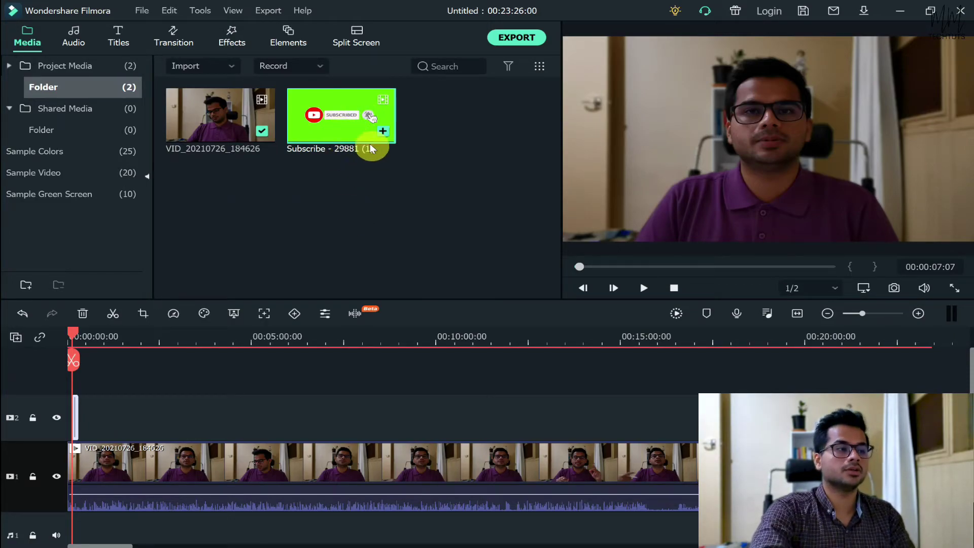
{"action": "mouse_move", "coordinate": [343, 117]}
{"action": "left_mouse_down"}
{"action": "mouse_move", "coordinate": [333, 420]}
{"action": "mouse_move", "coordinate": [326, 364]}
{"action": "left_mouse_up"}
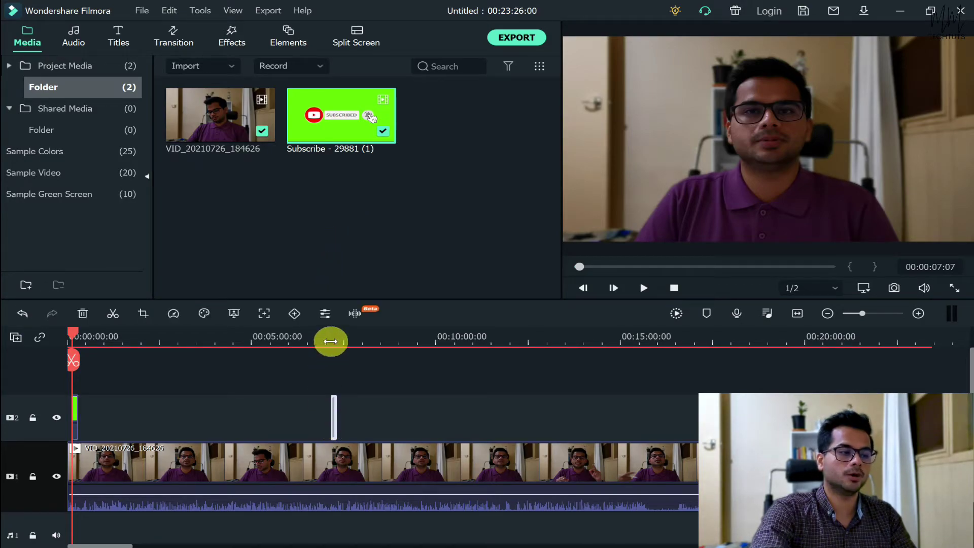
{"action": "left_click", "coordinate": [331, 338]}
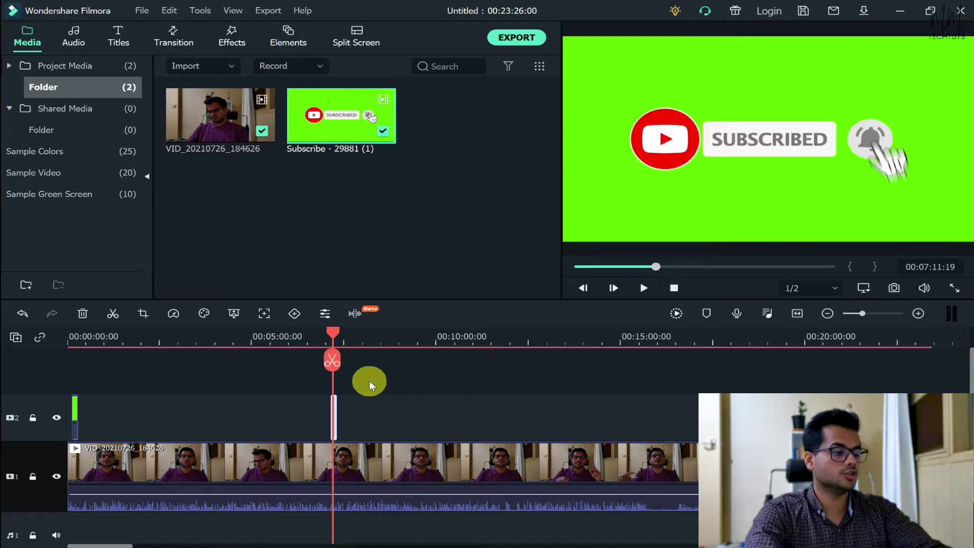
{"action": "key", "text": "ctrl+z"}
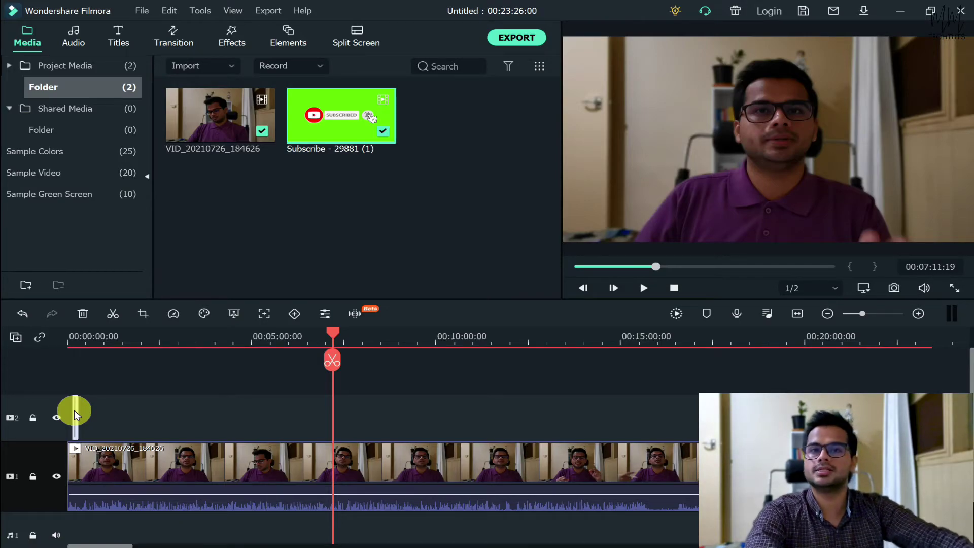
Lock track 1 and paste Subscribe copies at about 8:39 and 14 minutes along the timeline.
{"action": "left_click", "coordinate": [208, 339]}
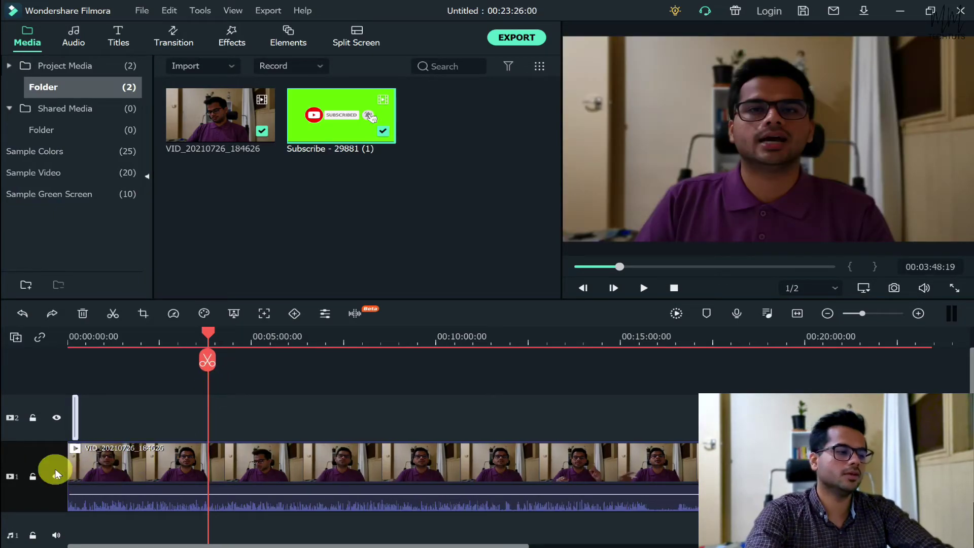
{"action": "left_click", "coordinate": [34, 476]}
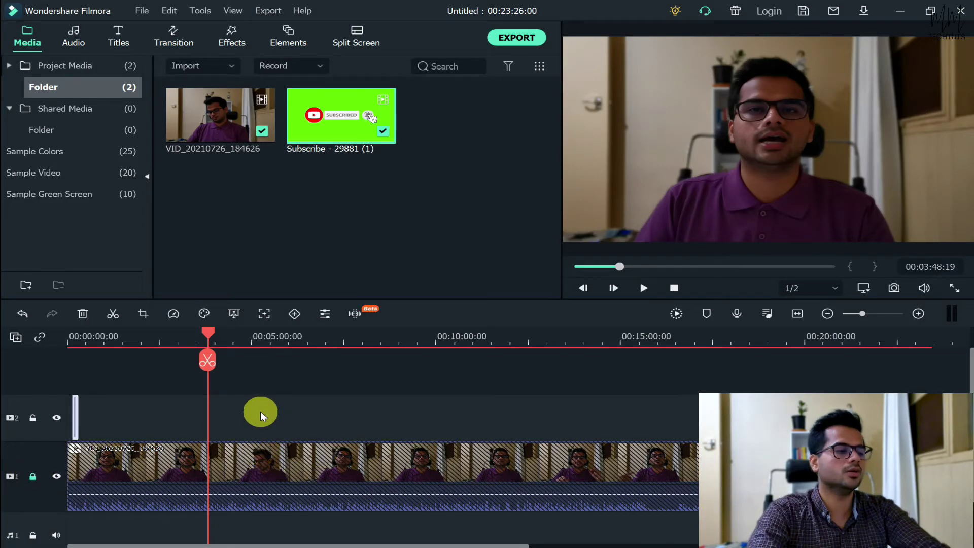
{"action": "left_click", "coordinate": [385, 344]}
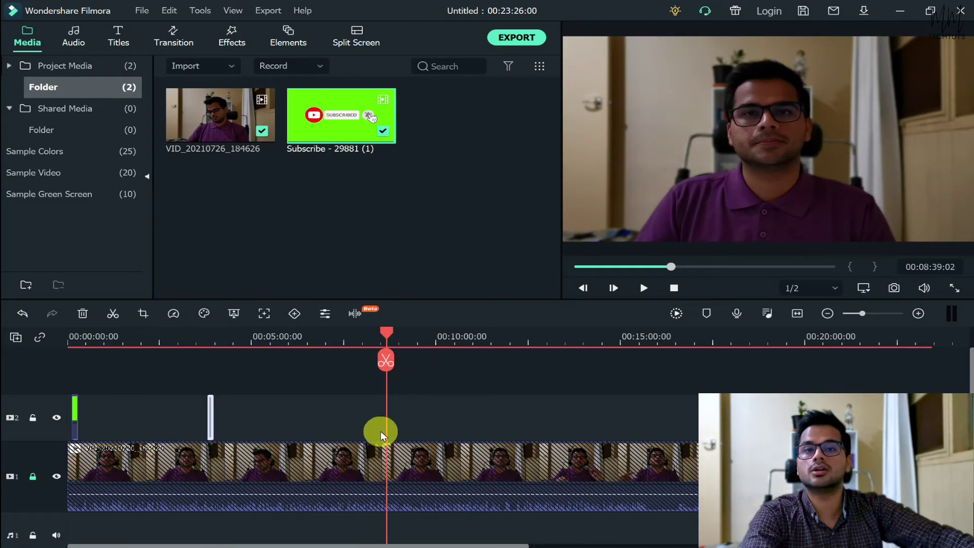
{"action": "key", "text": "ctrl+v"}
{"action": "left_click", "coordinate": [596, 338]}
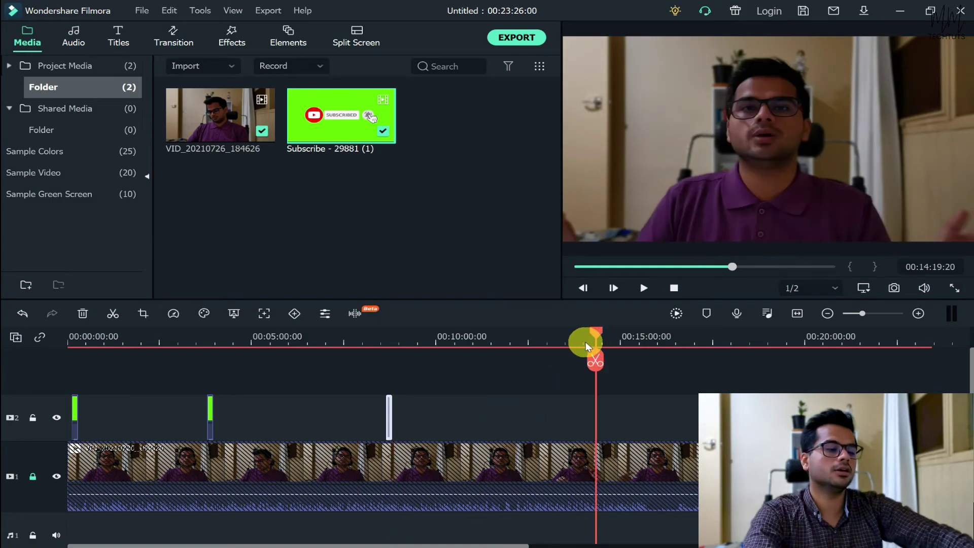
{"action": "key", "text": "ctrl+v"}
{"action": "left_click", "coordinate": [810, 343]}
{"action": "left_click", "coordinate": [930, 338]}
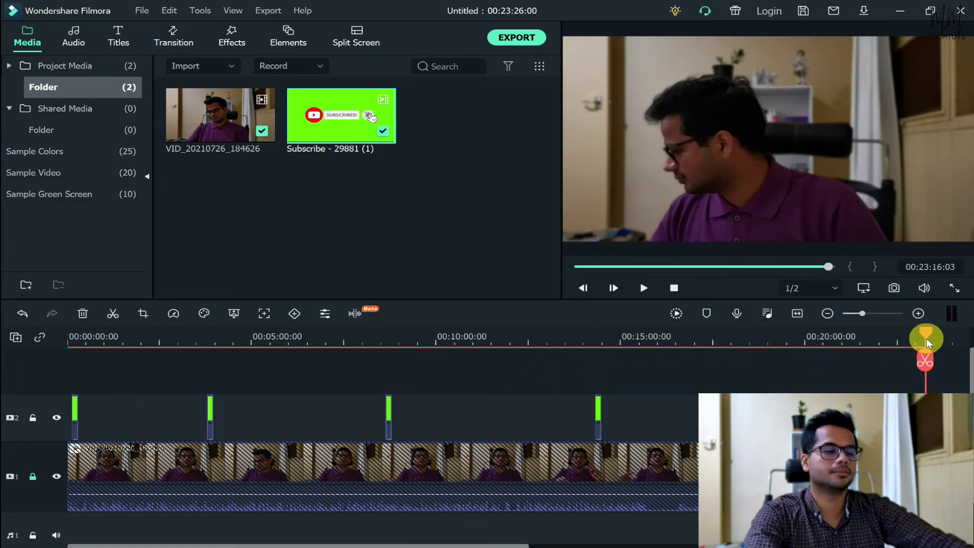